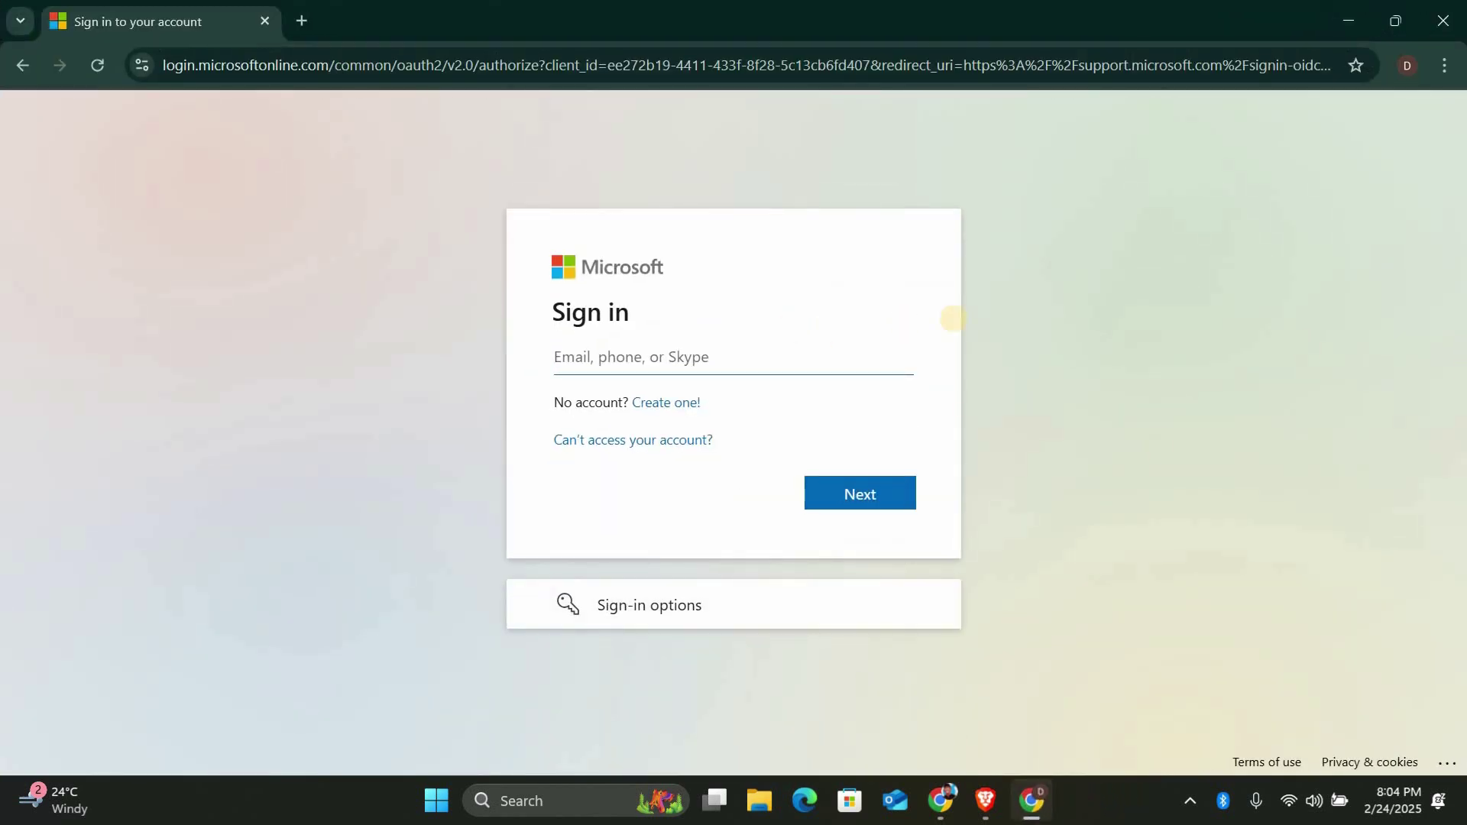
# - Check the account recovery help page, return to sign-in, then close Chrome with Alt+F4
pyautogui.click(1239, 433)
pyautogui.click(599, 357)
pyautogui.click(648, 440)
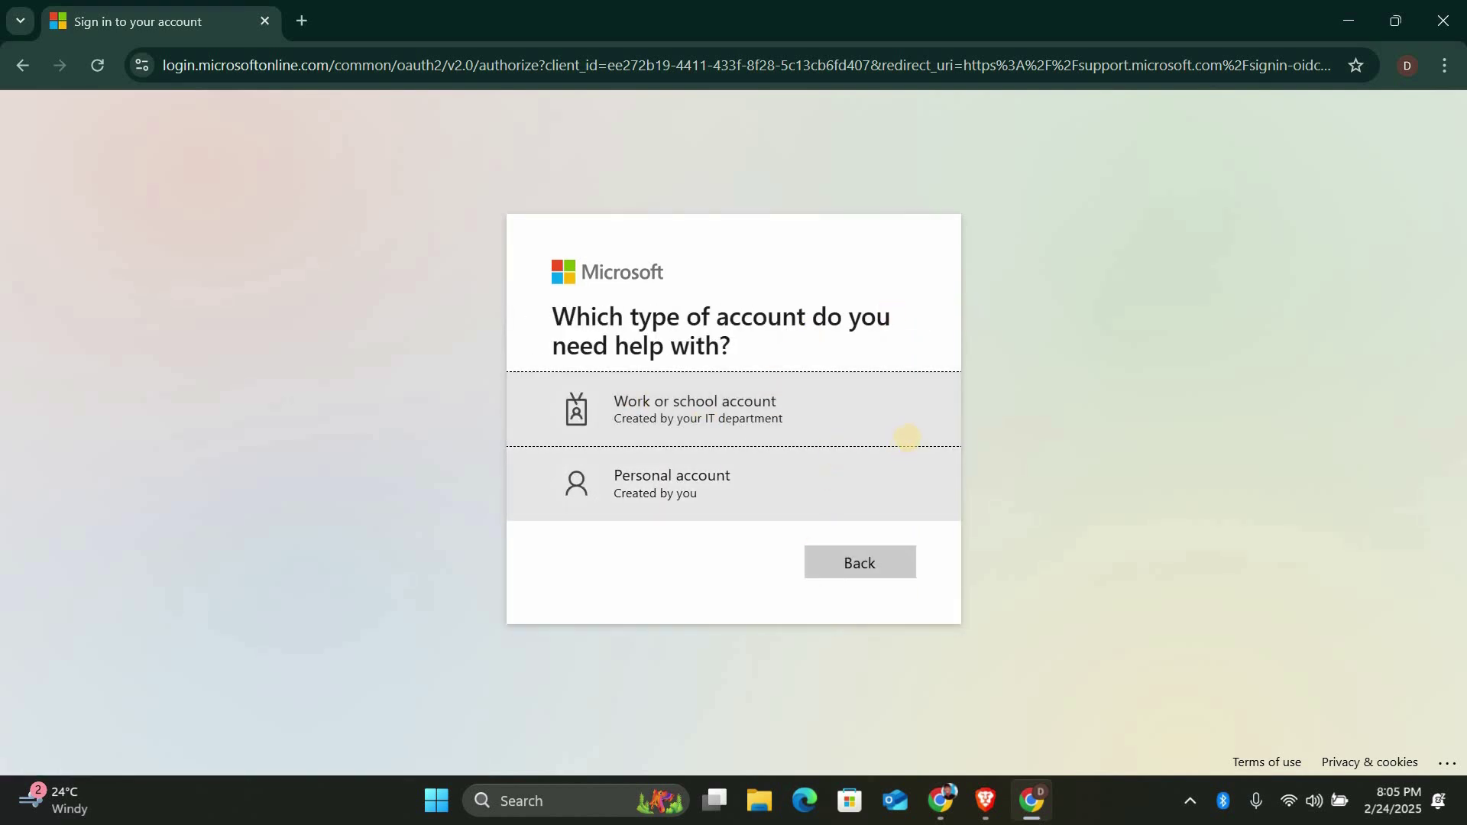
pyautogui.click(878, 569)
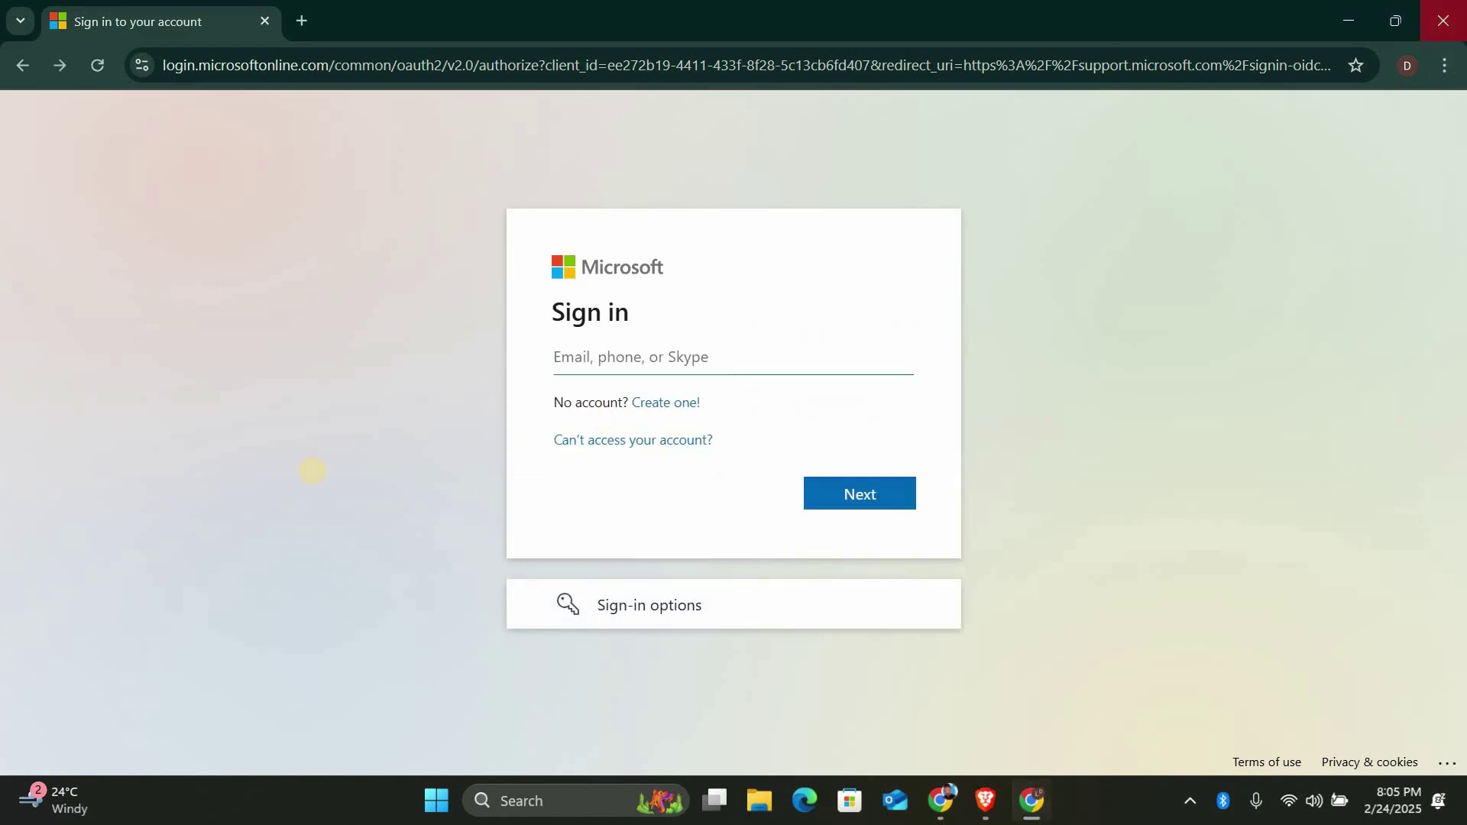
pyautogui.hotkey('alt', 'F4')
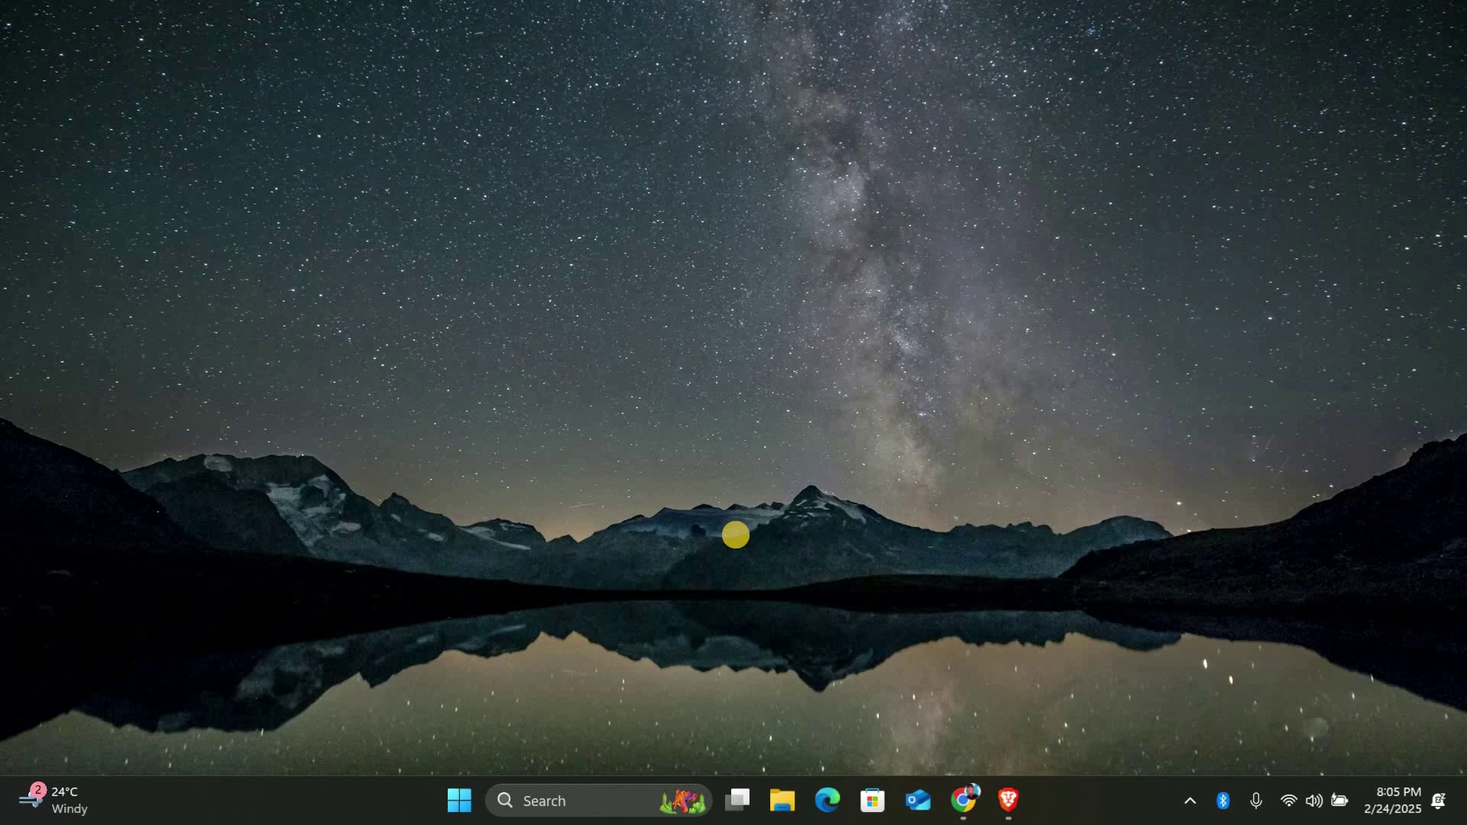